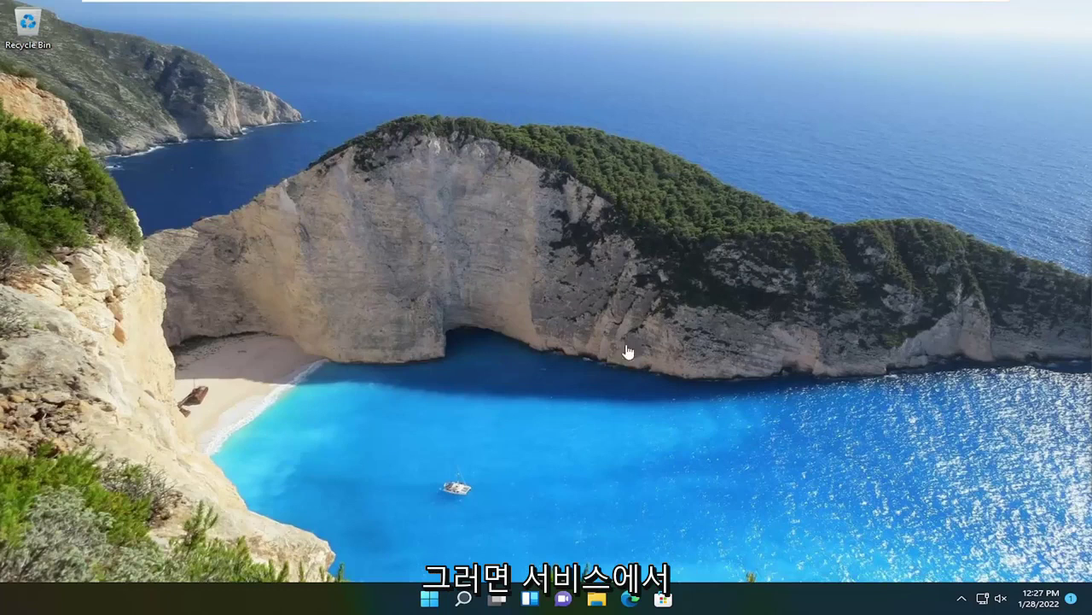
Launch the Services app from a Windows search for 'services'
click(466, 603)
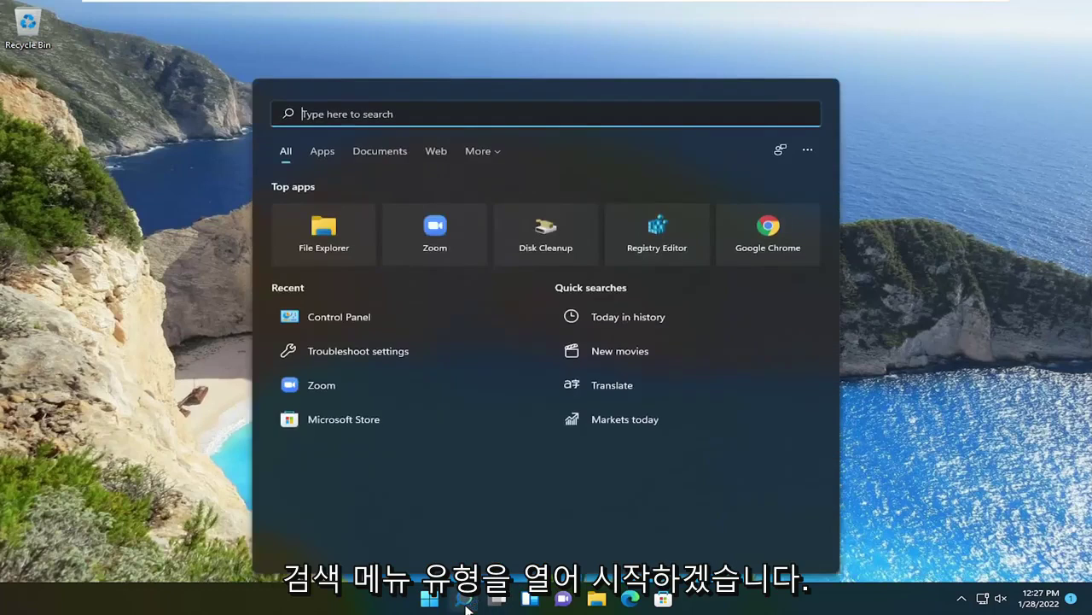
text(services)
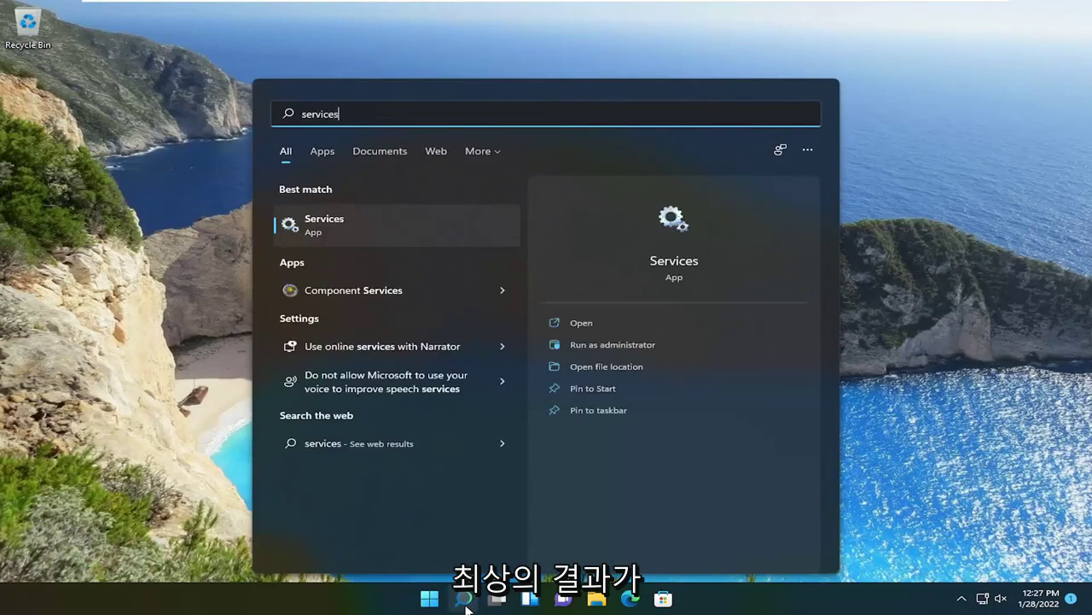
click(352, 231)
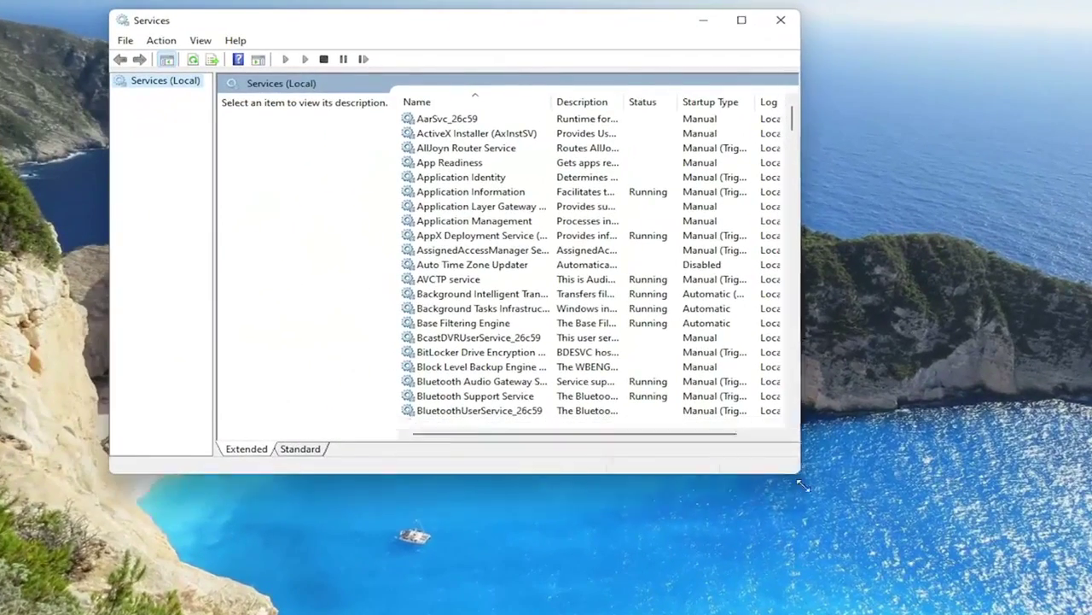
Enlarge the Services window, widen the Name column, and select SysMain
drag(803, 485, 978, 603)
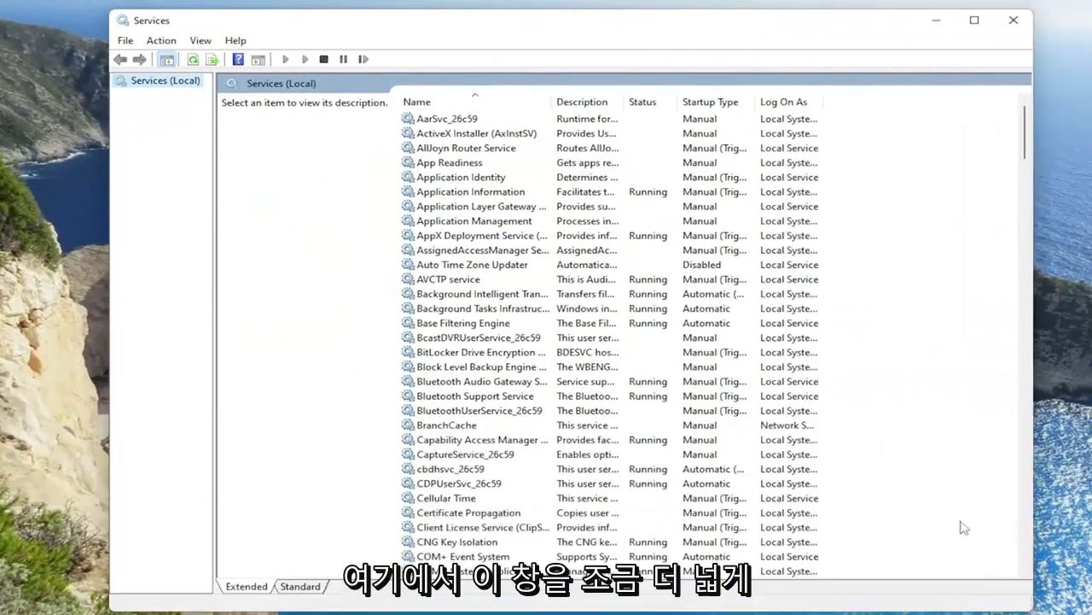
drag(553, 101, 631, 102)
scroll(632, 256, down, 4)
drag(971, 147, 971, 424)
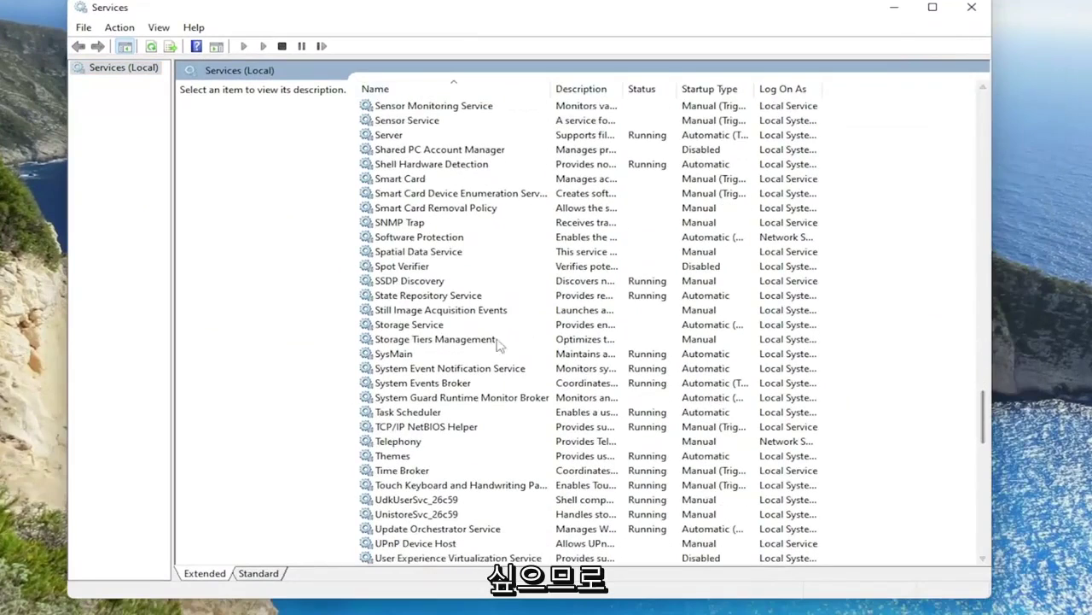
click(391, 353)
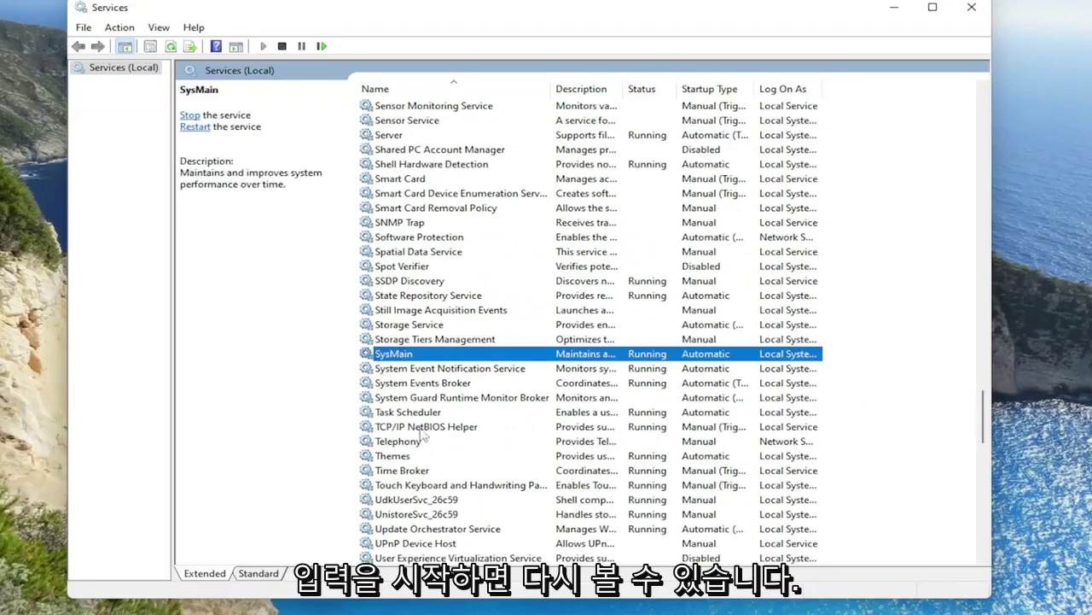
Set SysMain's startup type to Disabled, stop the service, and apply the change
double_click(397, 355)
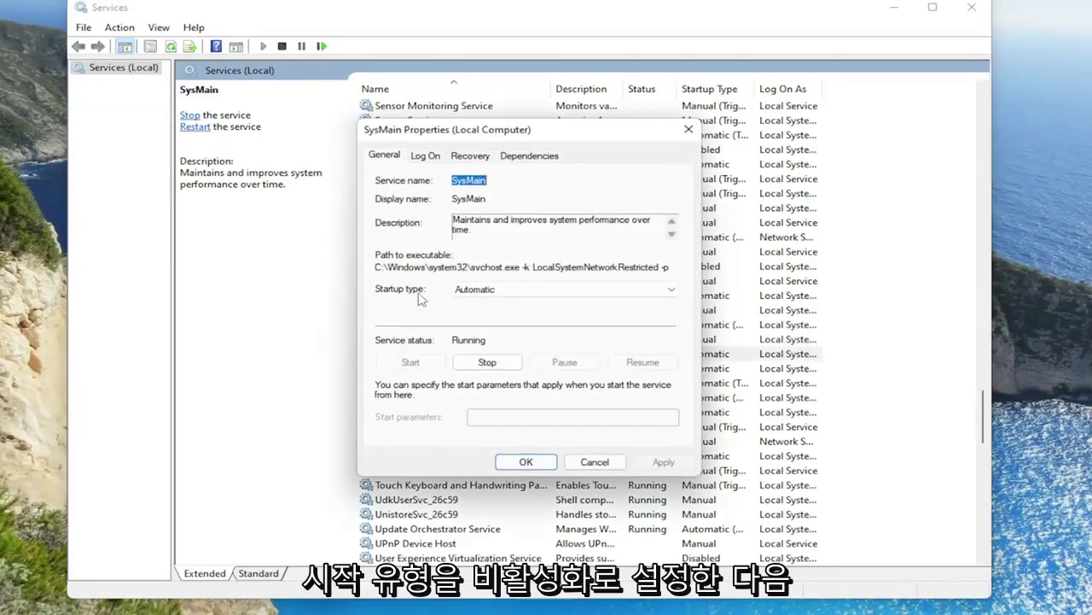
click(545, 293)
click(515, 343)
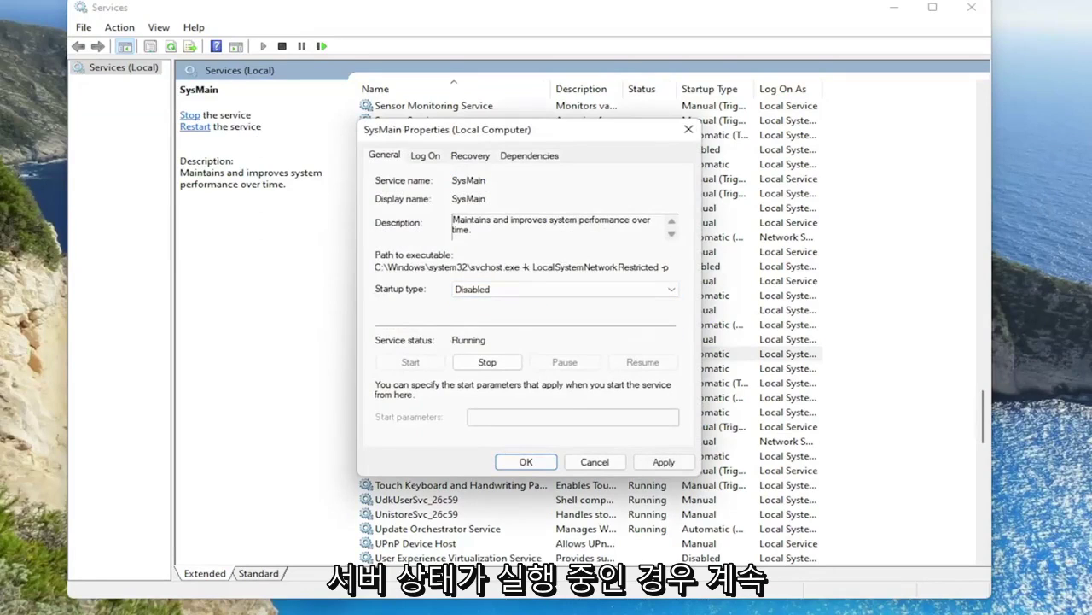
click(487, 366)
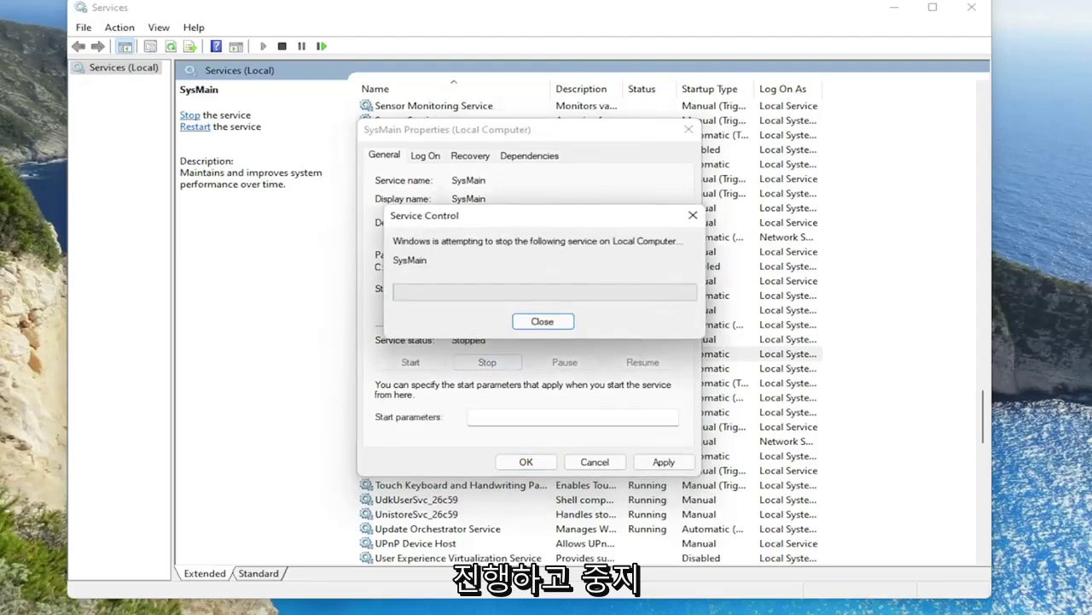
click(664, 462)
click(526, 461)
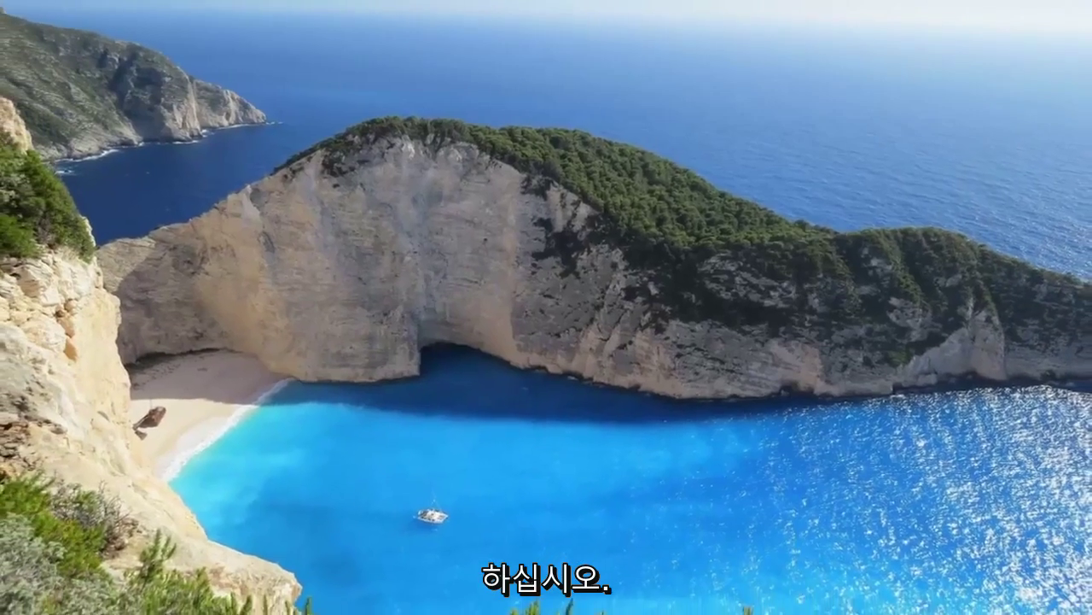
Run Command Prompt as administrator from a 'cmd' search, accepting the UAC prompt
click(461, 600)
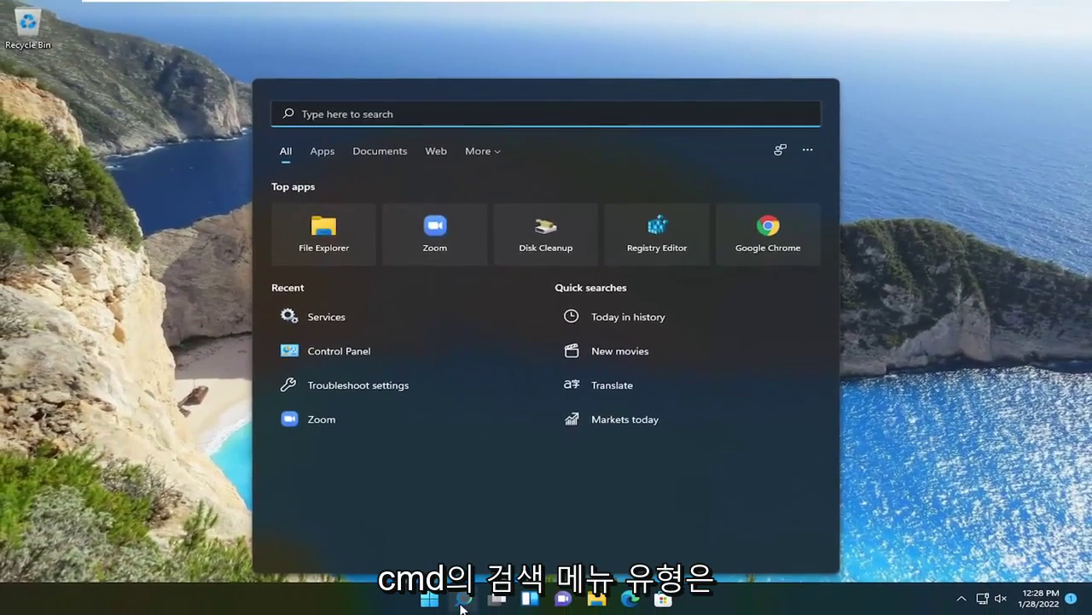
text(cmd)
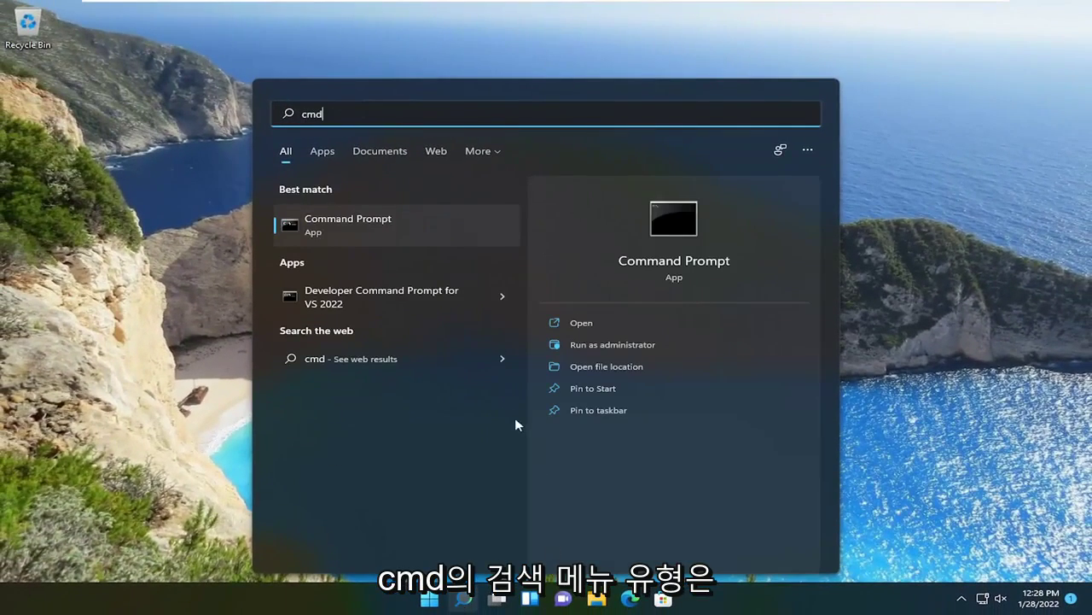
right_click(359, 226)
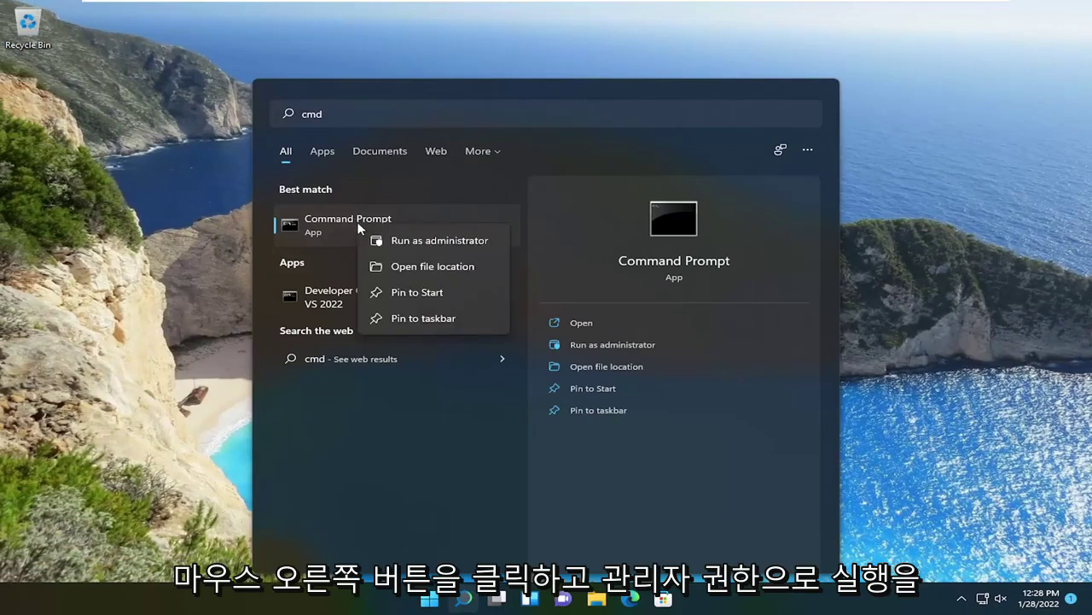
click(414, 242)
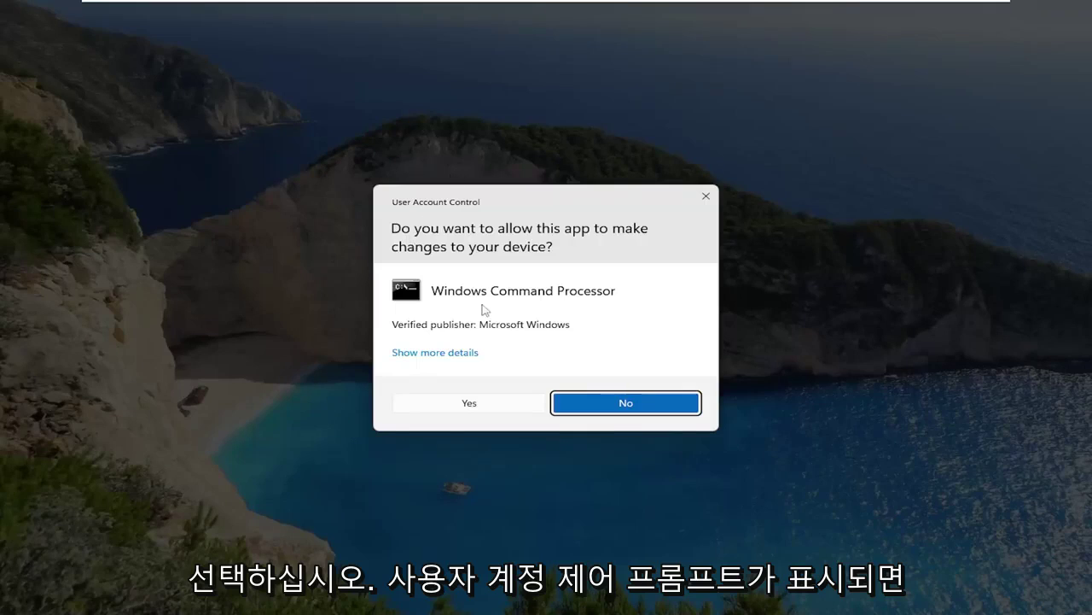
click(462, 408)
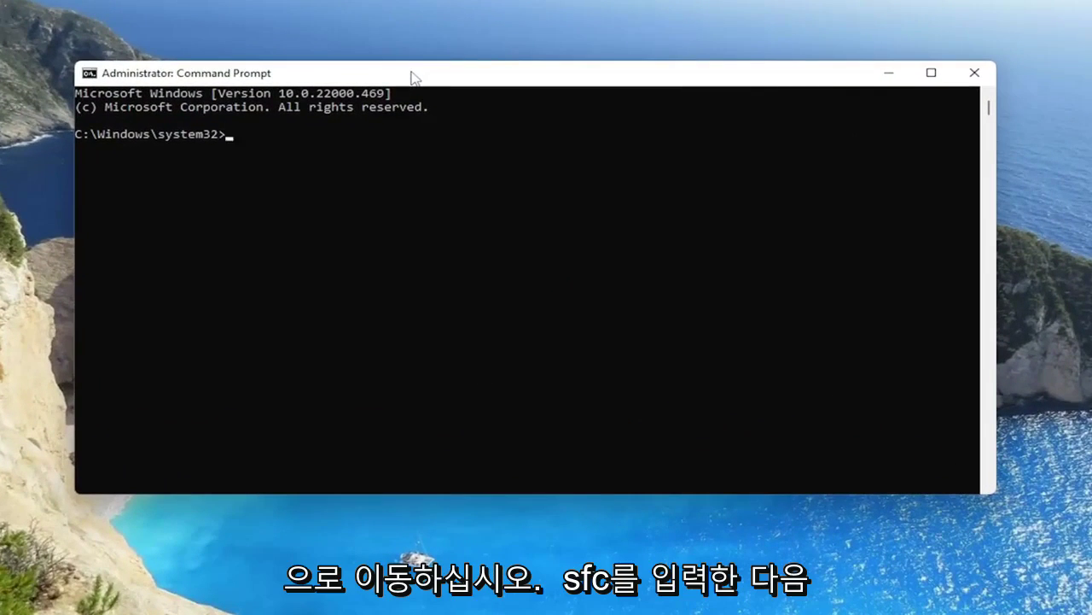
Run sfc /scannow to verify the system files
text(sfc)
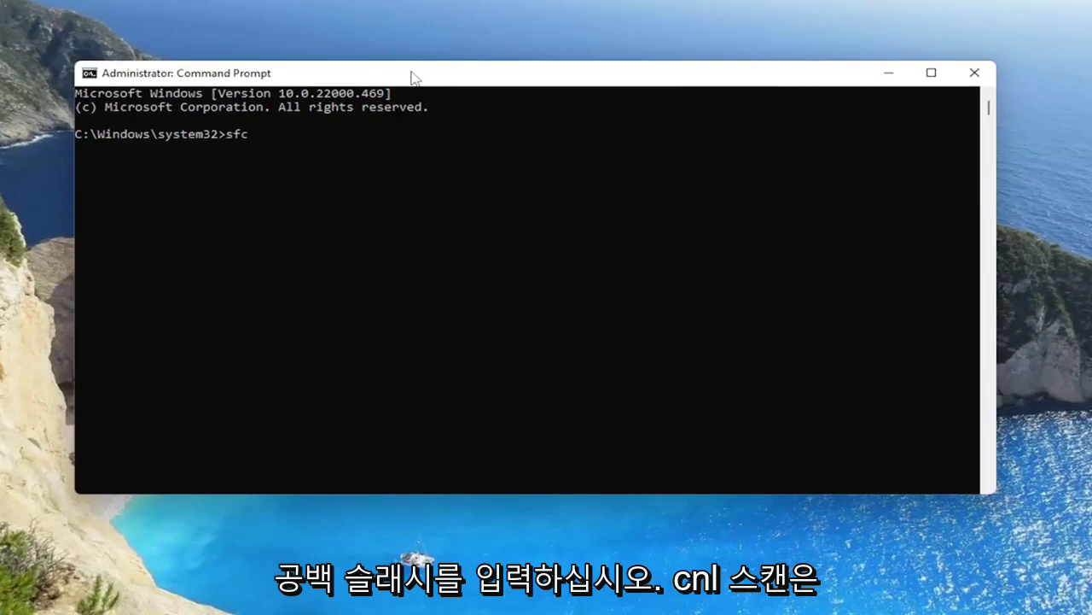
text( /scannow)
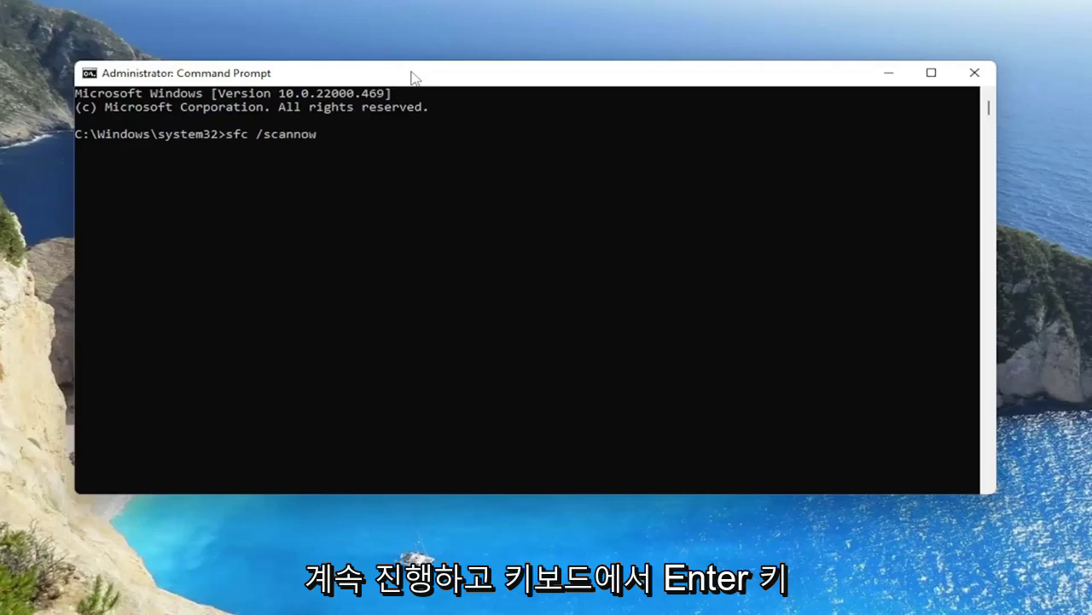
key(Return)
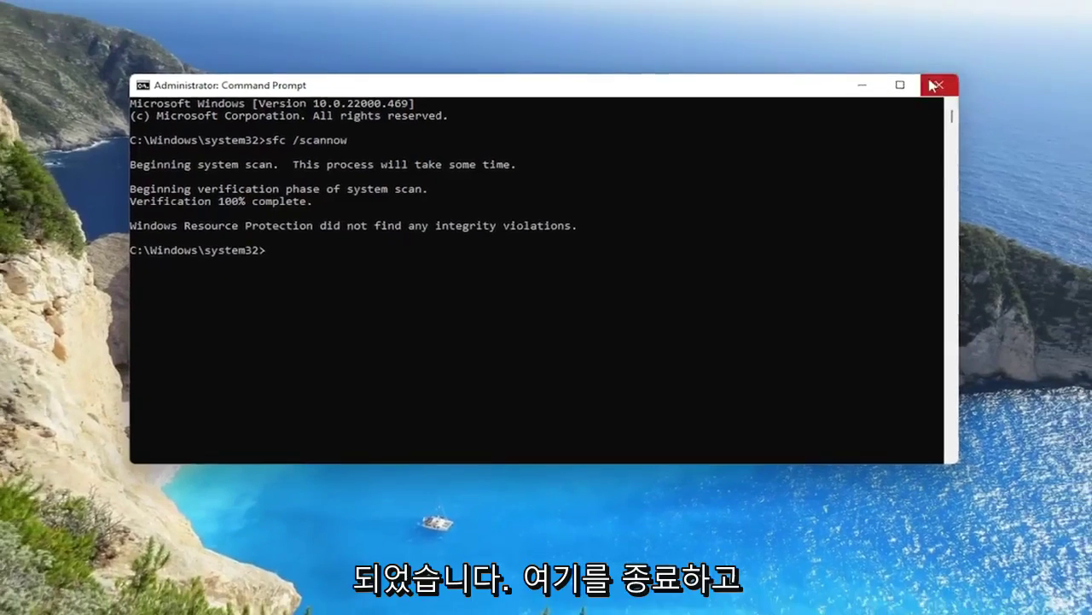
Close the Command Prompt window
click(934, 85)
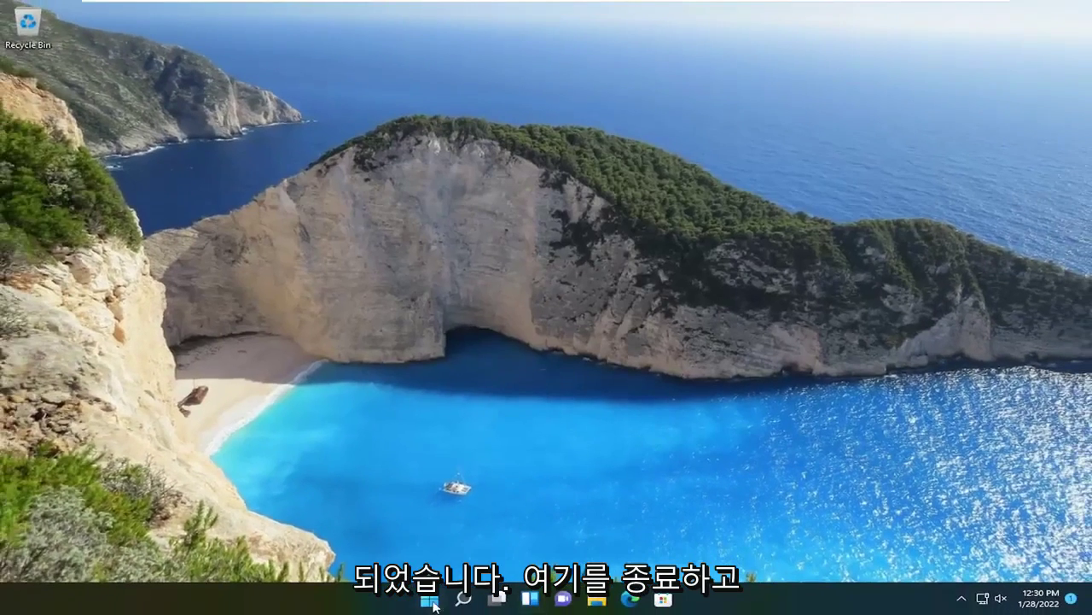